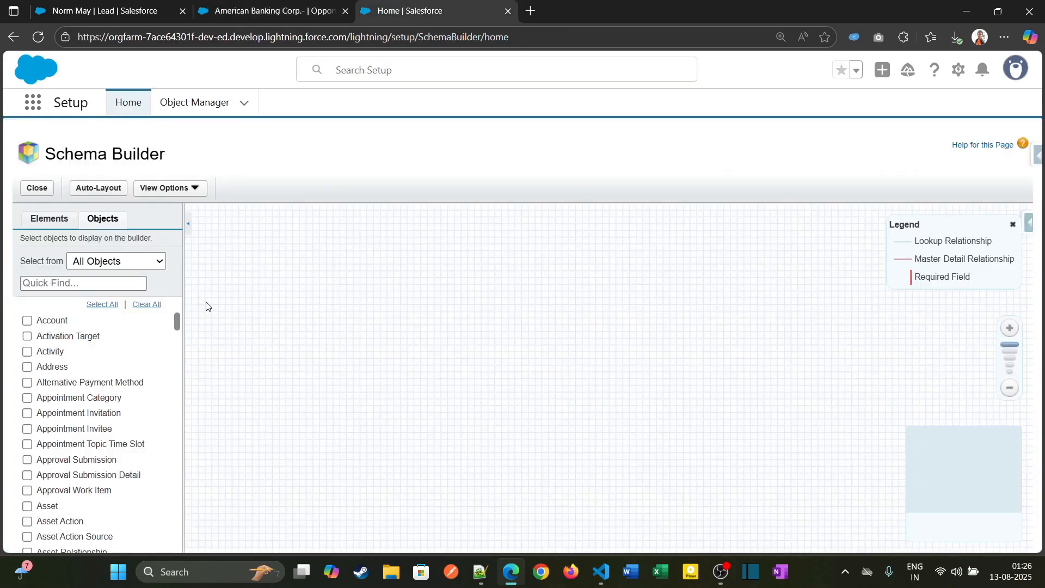
- Open Setup from the American Banking Corp. opportunity record and open the Opportunity object in Object Manager
click(291, 6)
click(947, 73)
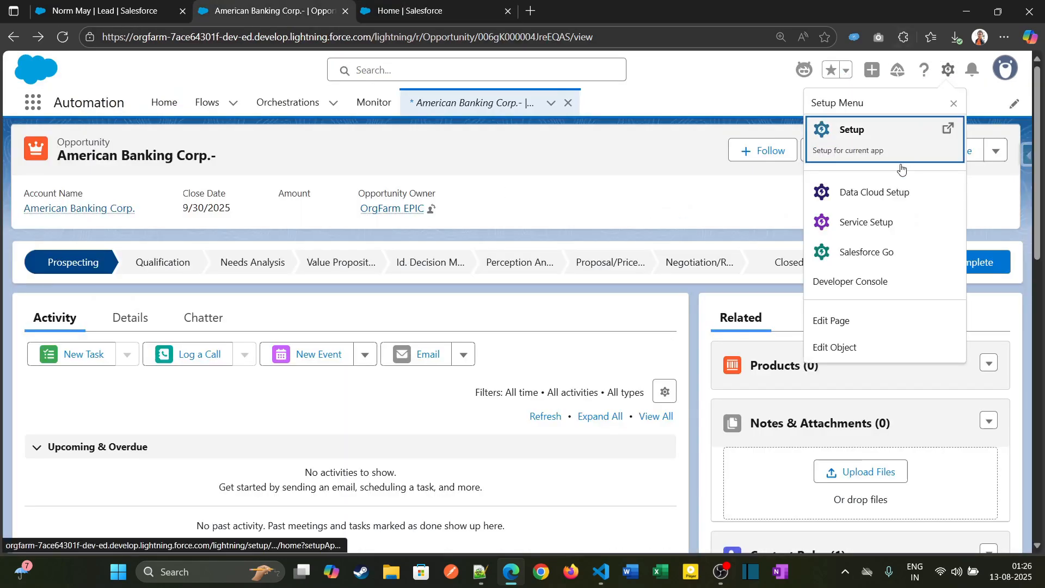
click(886, 140)
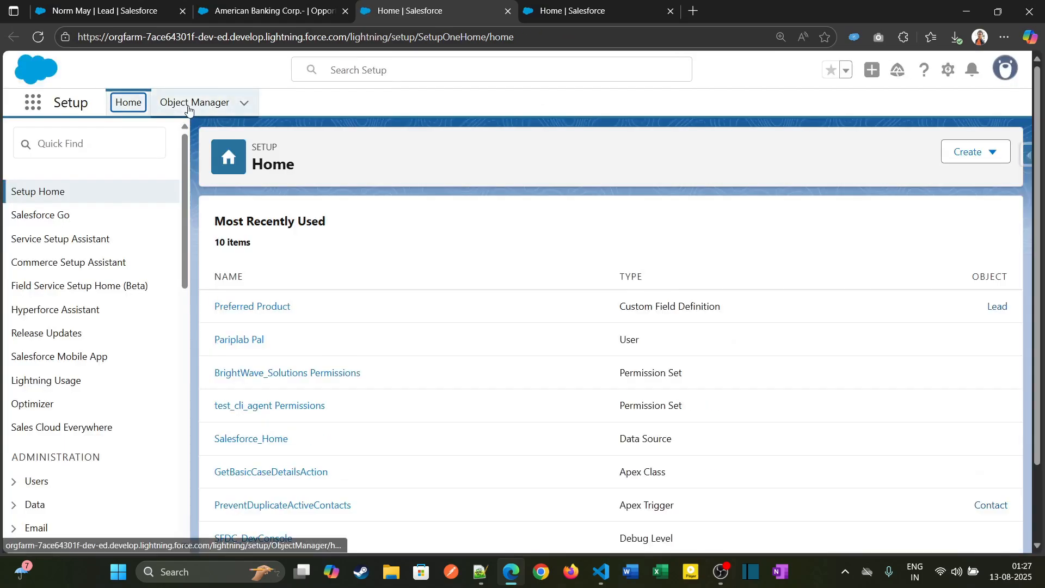
click(188, 106)
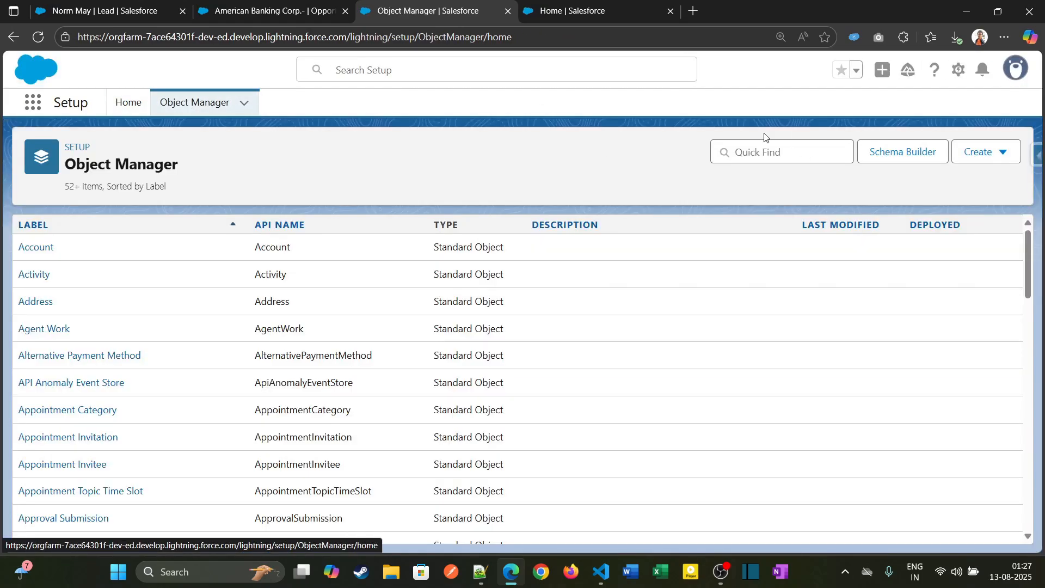
click(761, 153)
text(opp)
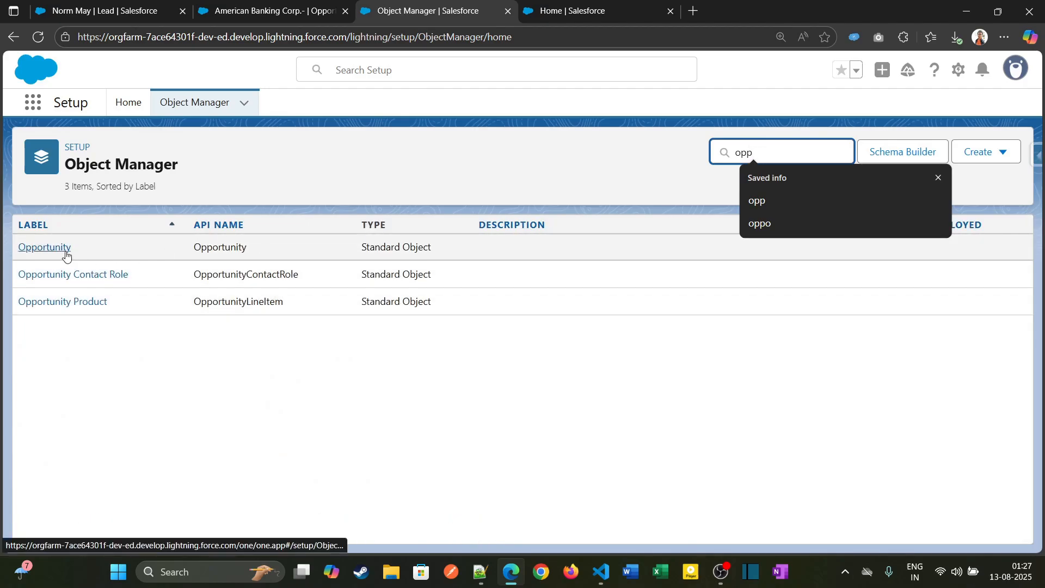
click(35, 250)
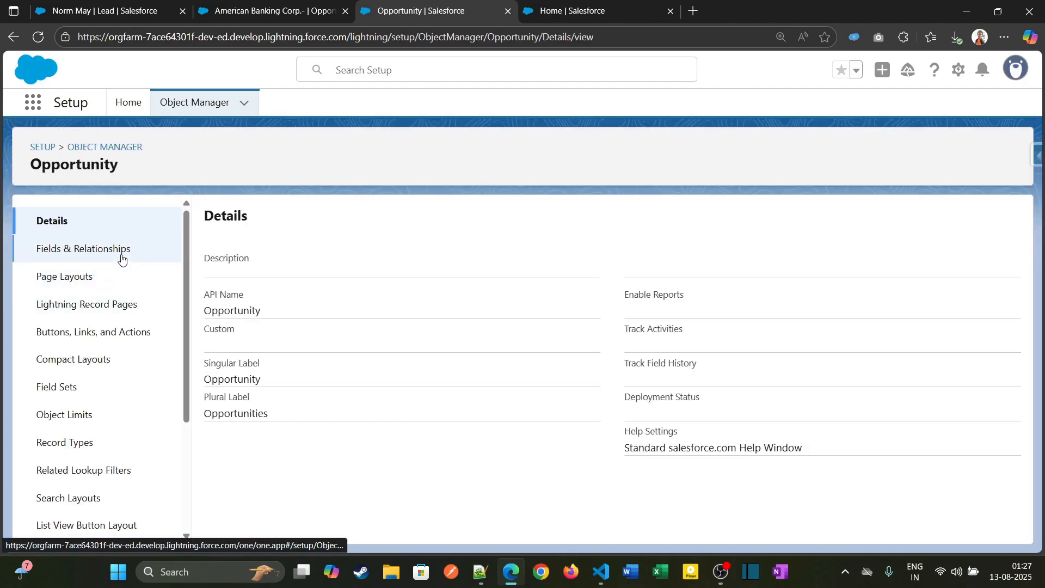
- Start a new custom field in Opportunity's Fields & Relationships and review the available field data types
click(121, 257)
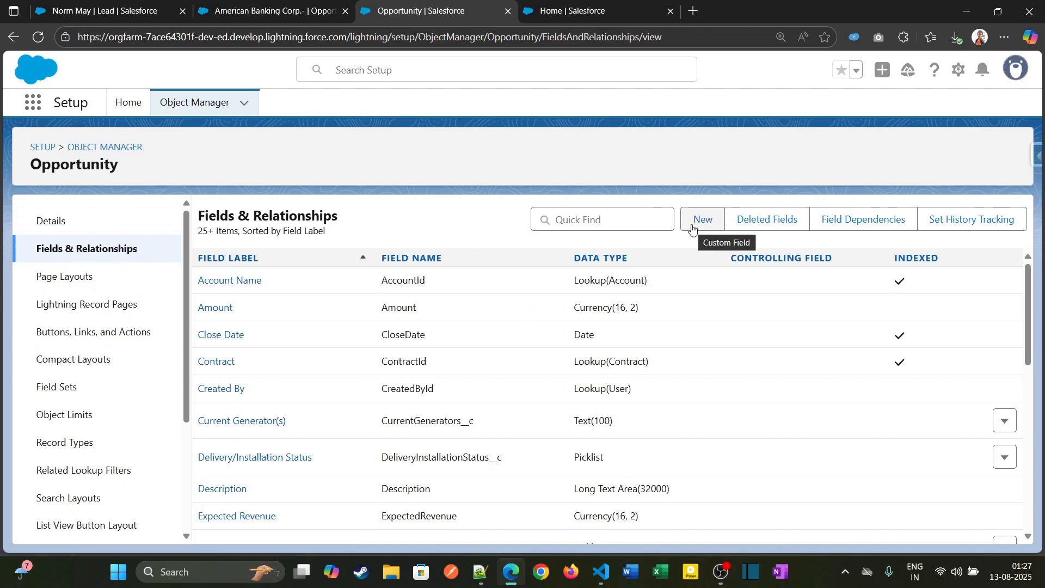
click(701, 224)
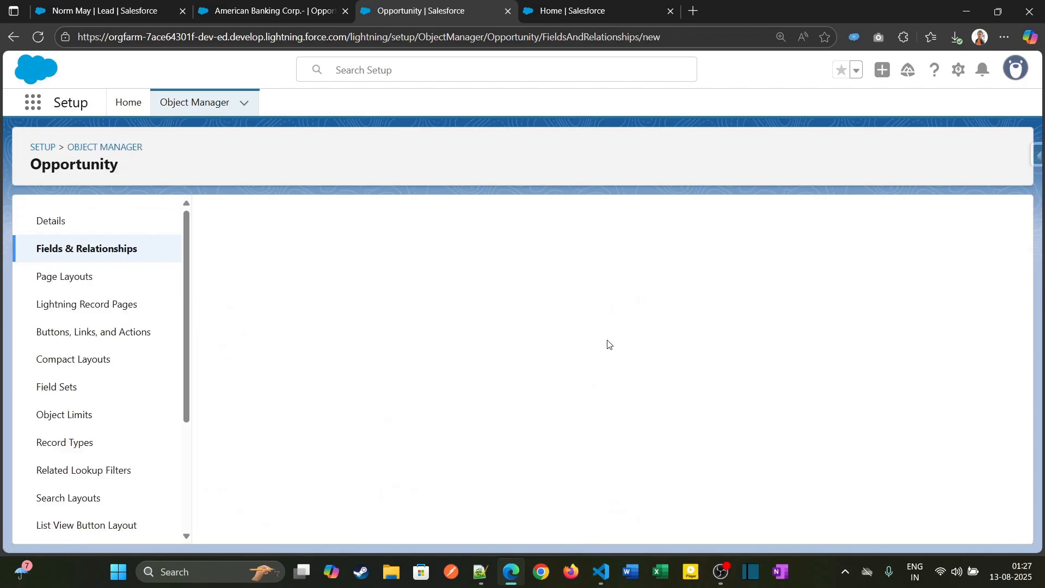
scroll(596, 344, down, 5)
scroll(593, 377, down, 2)
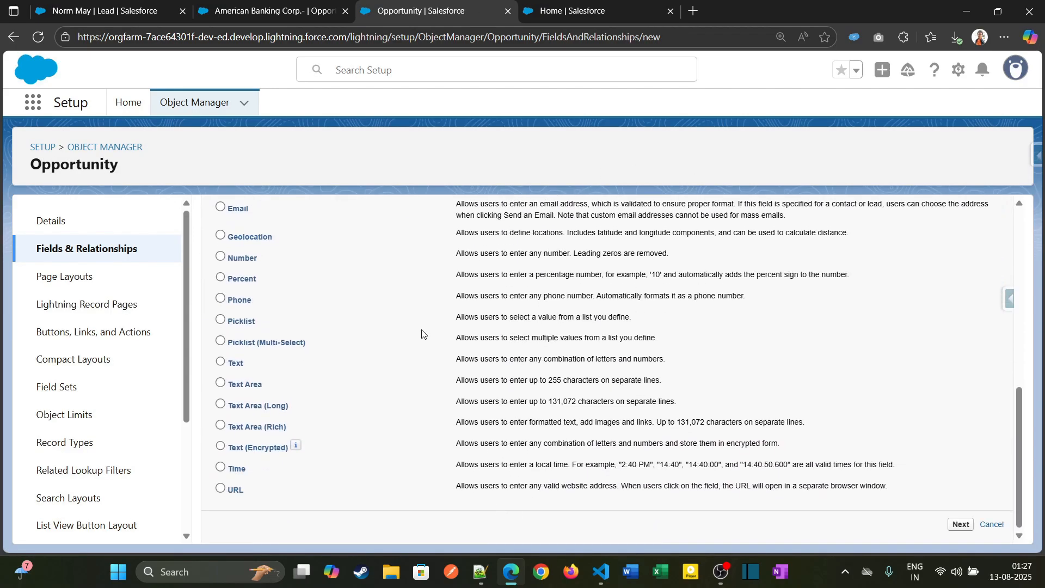
scroll(399, 460, up, 3)
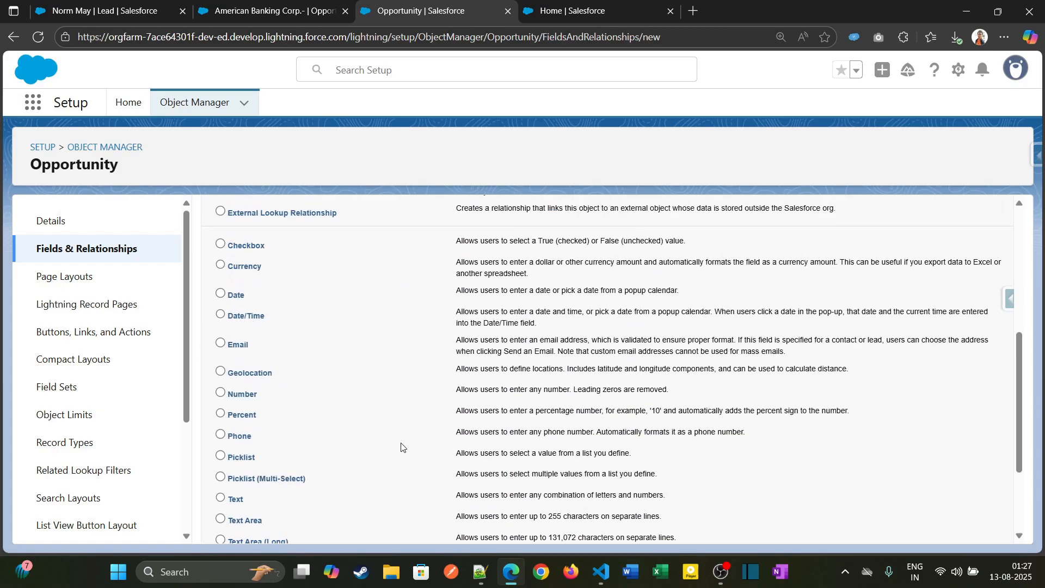
scroll(394, 454, down, 3)
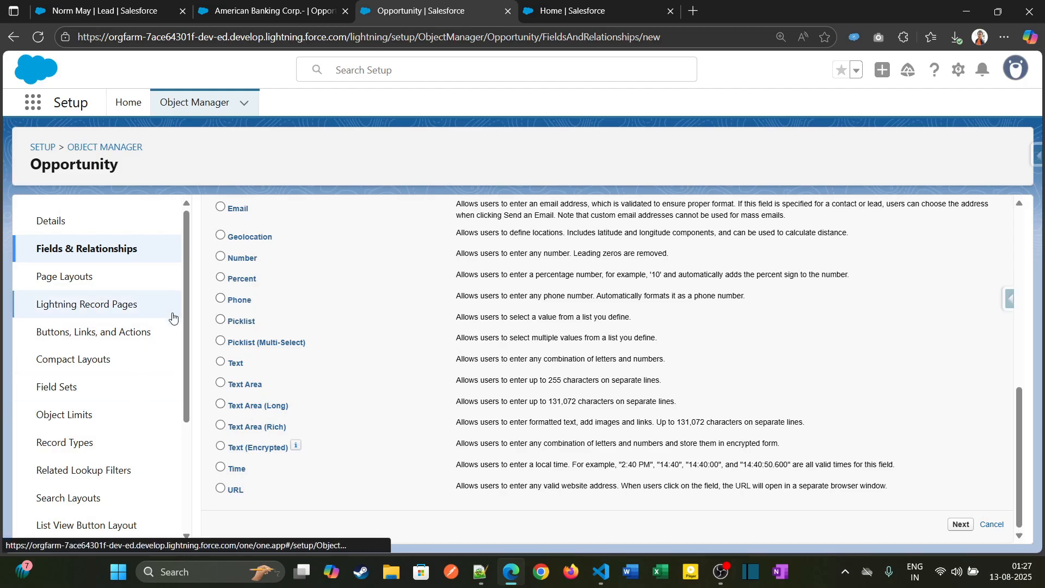
- Return to Setup home, search for "schema", and switch to the open Schema Builder page
click(145, 111)
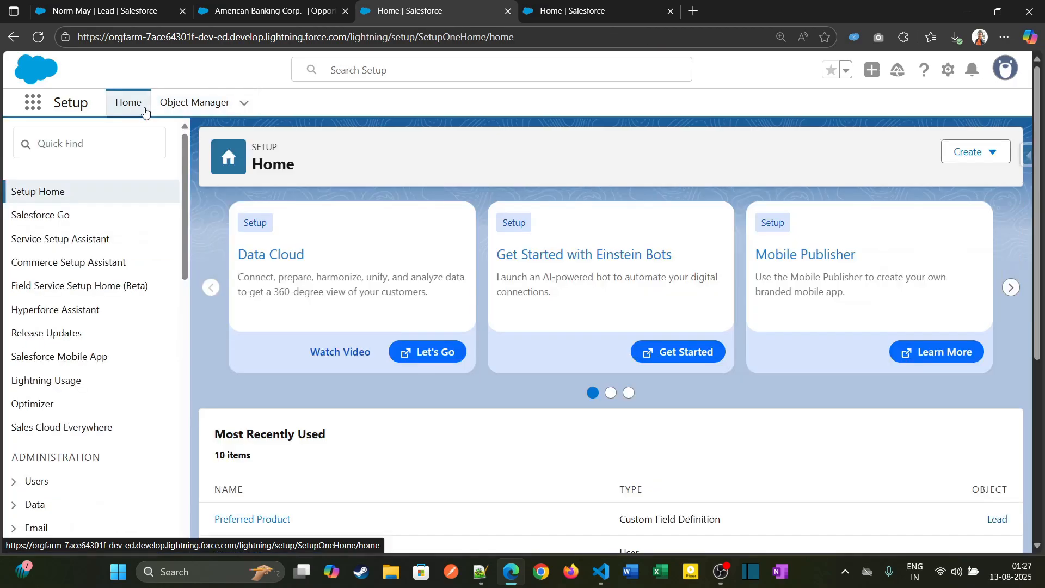
click(138, 137)
text(schem)
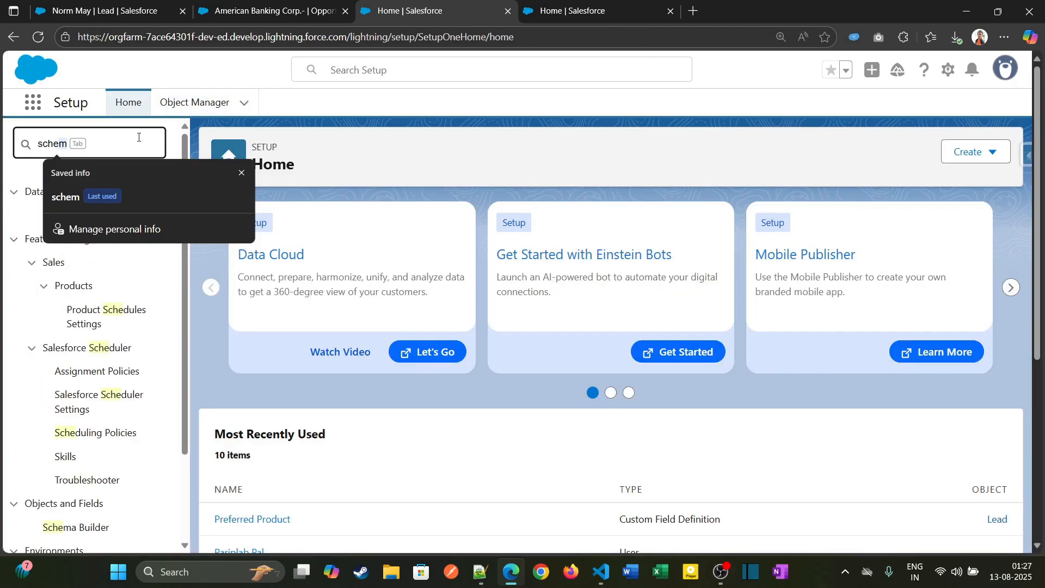
text(a)
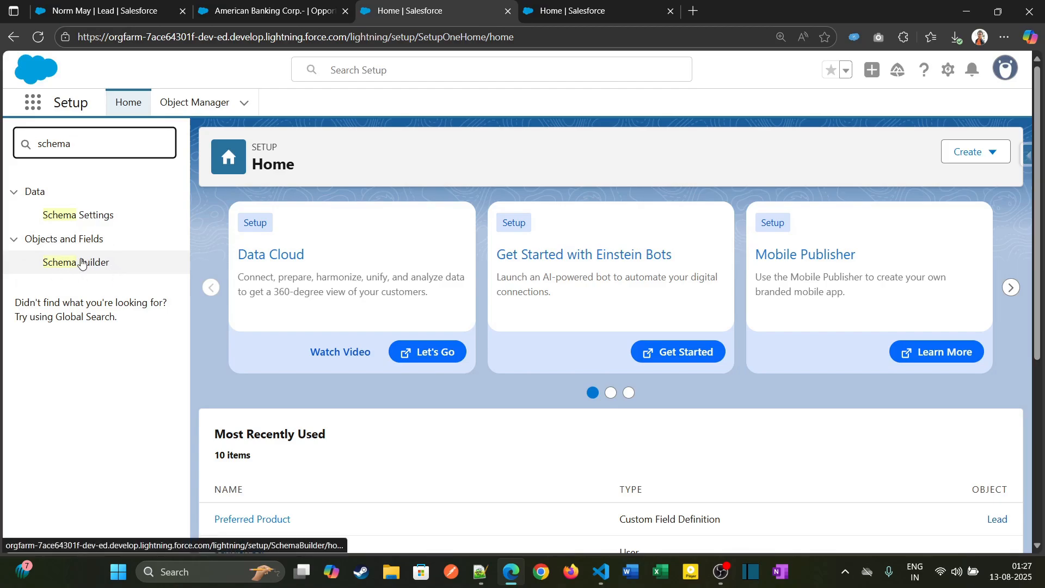
key(ctrl+Tab)
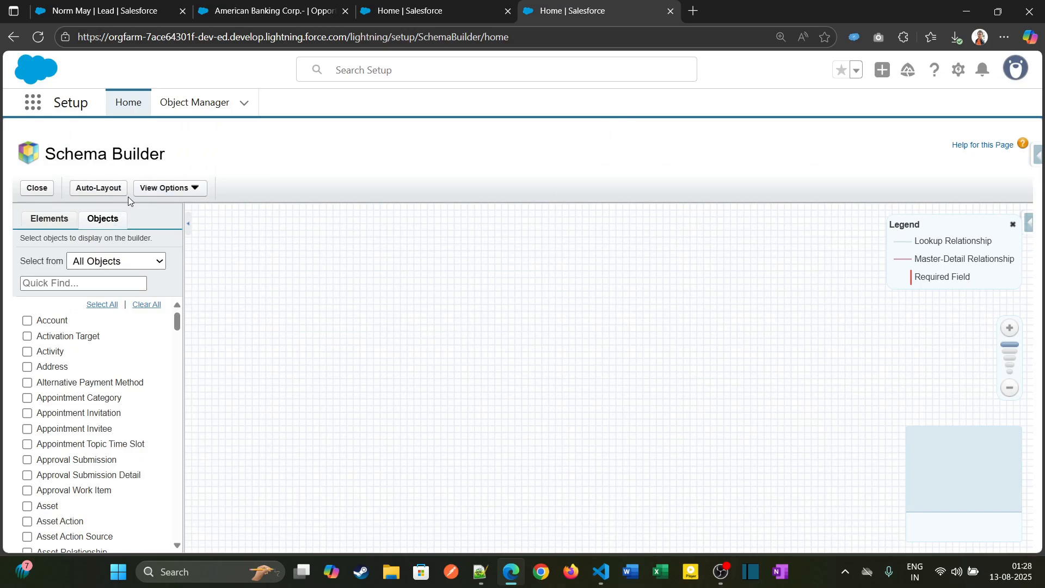
- Review Schema Builder's view options, its available elements and the object filter choices
click(165, 190)
click(39, 219)
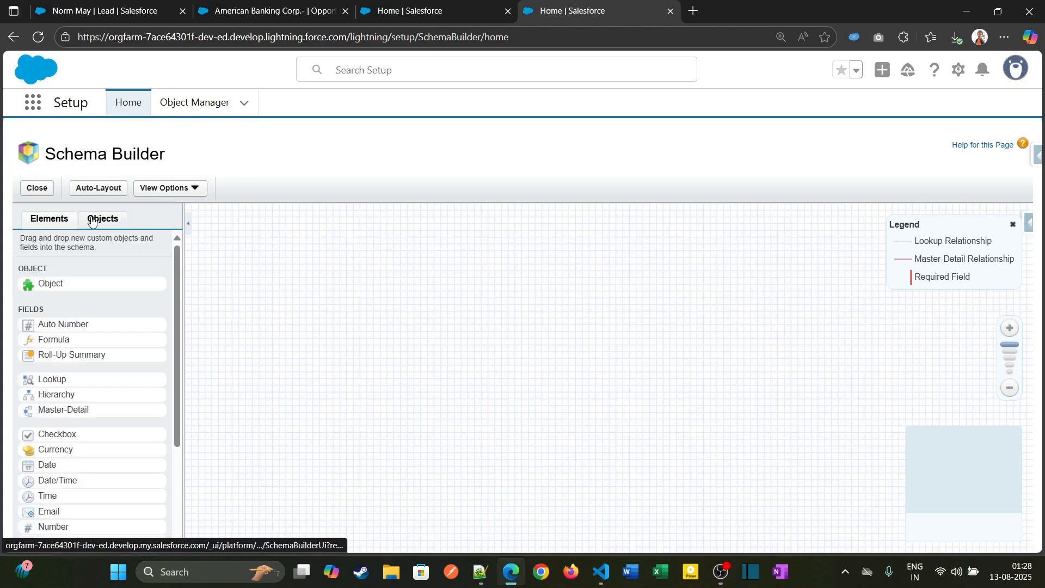
click(98, 219)
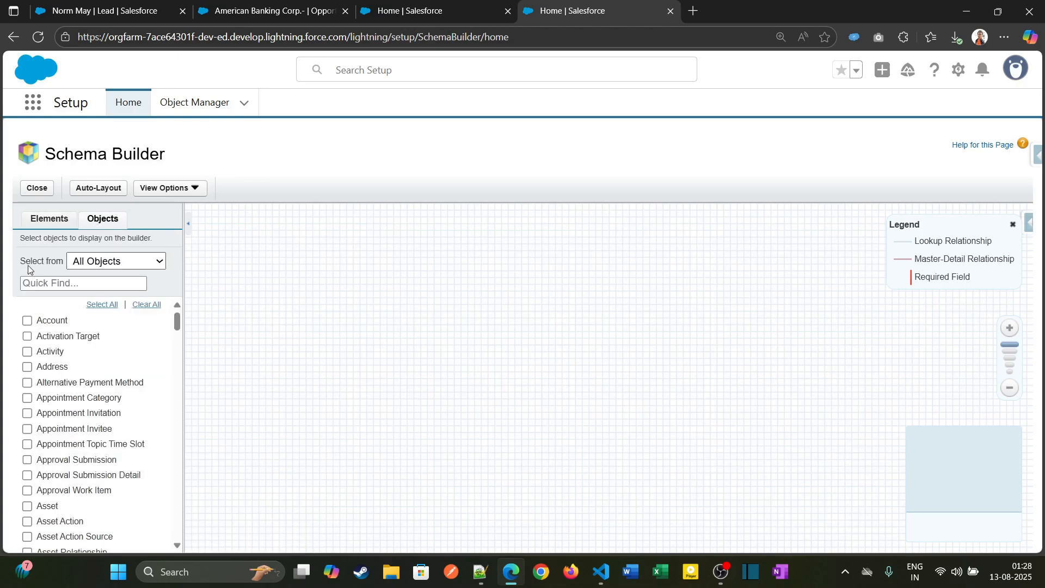
click(100, 262)
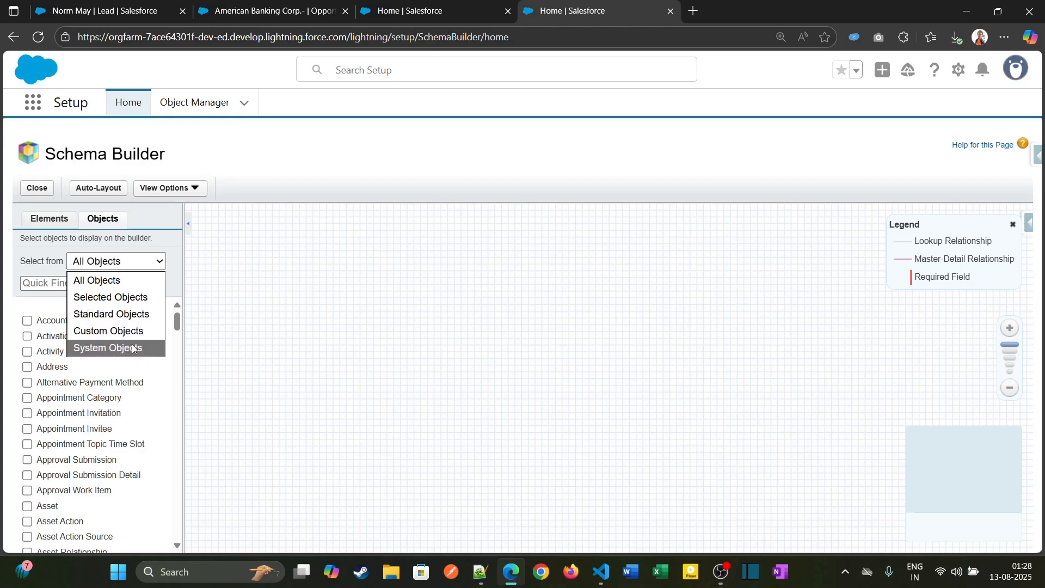
click(228, 302)
- Find the Opportunity object with "opp", display it on the canvas and move it toward the middle
click(93, 284)
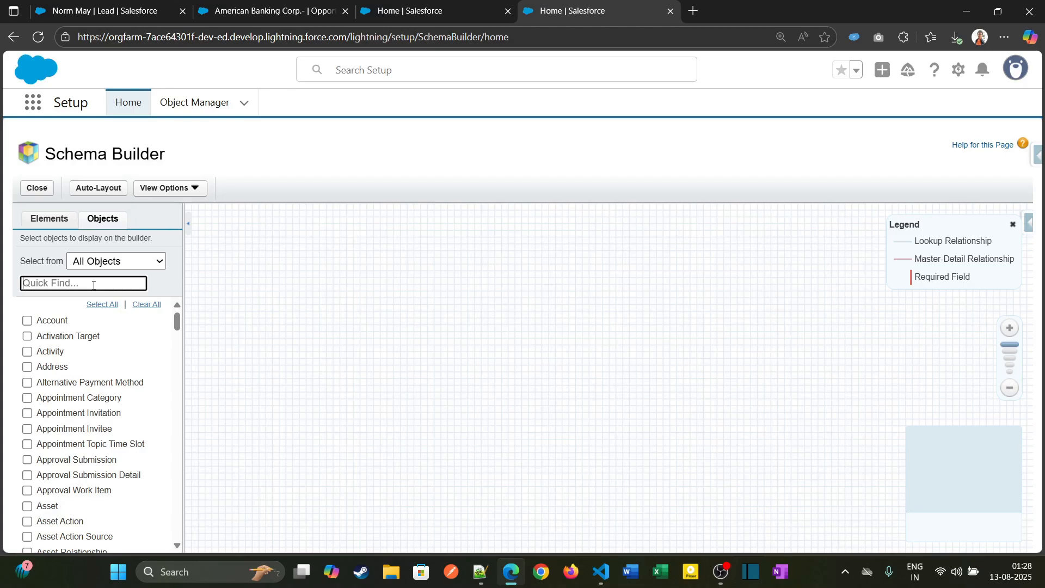
text(opp)
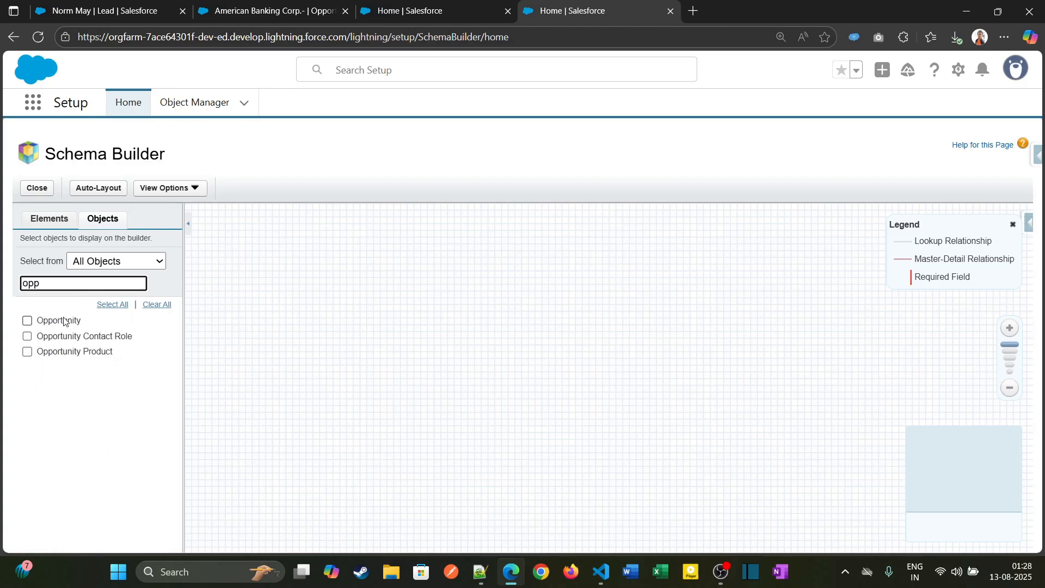
click(27, 321)
drag(258, 246, 412, 232)
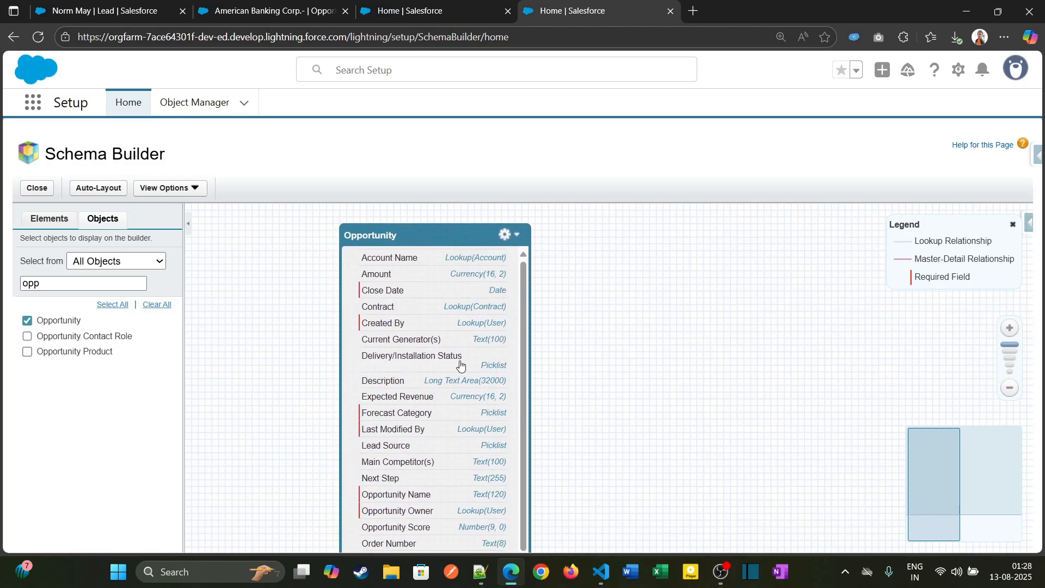
- Examine the Opportunity object's action options and the object and field elements available for the schema
click(507, 235)
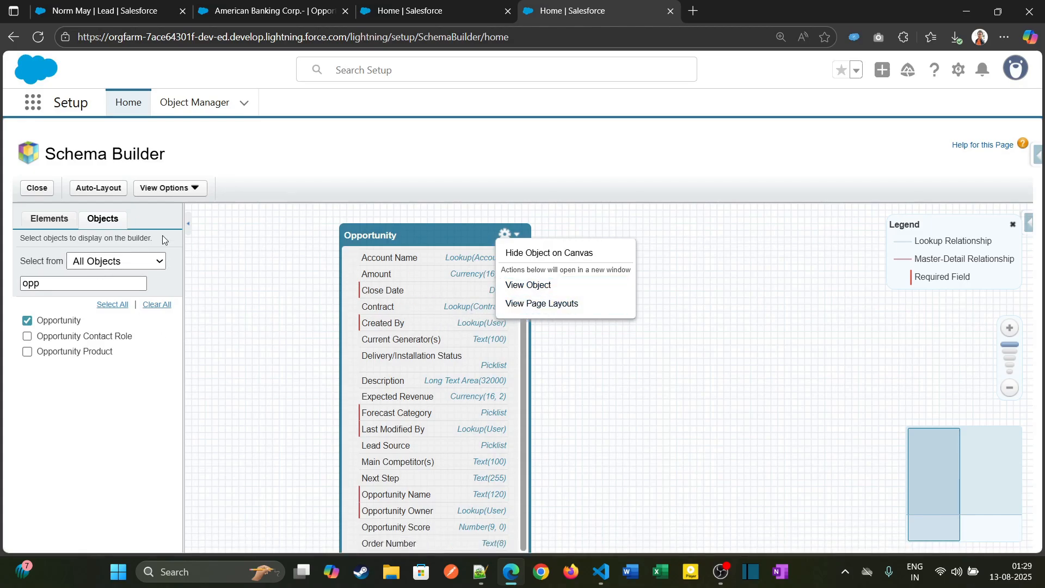
click(45, 223)
scroll(104, 343, down, 3)
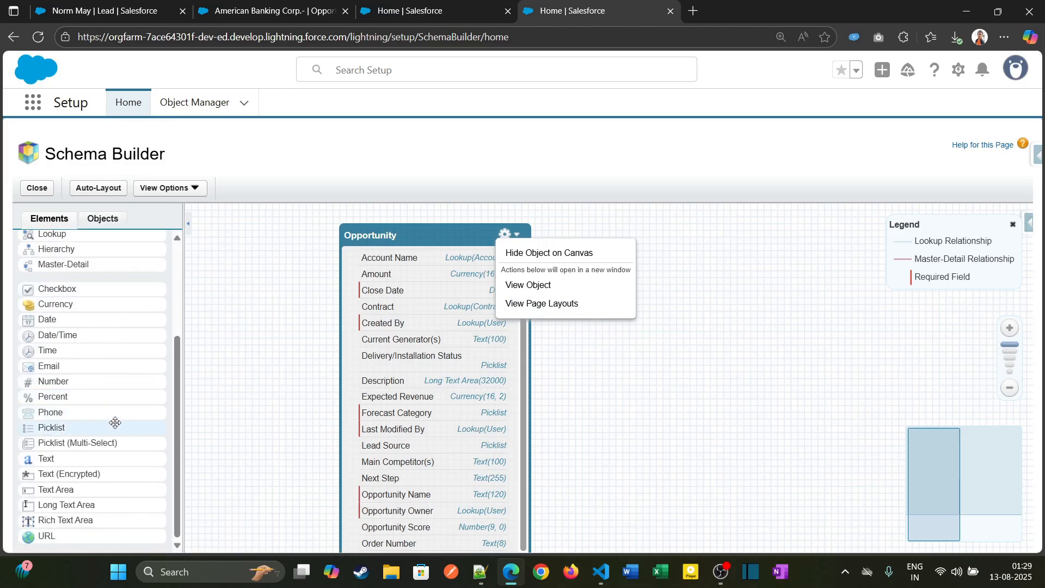
scroll(115, 460, up, 3)
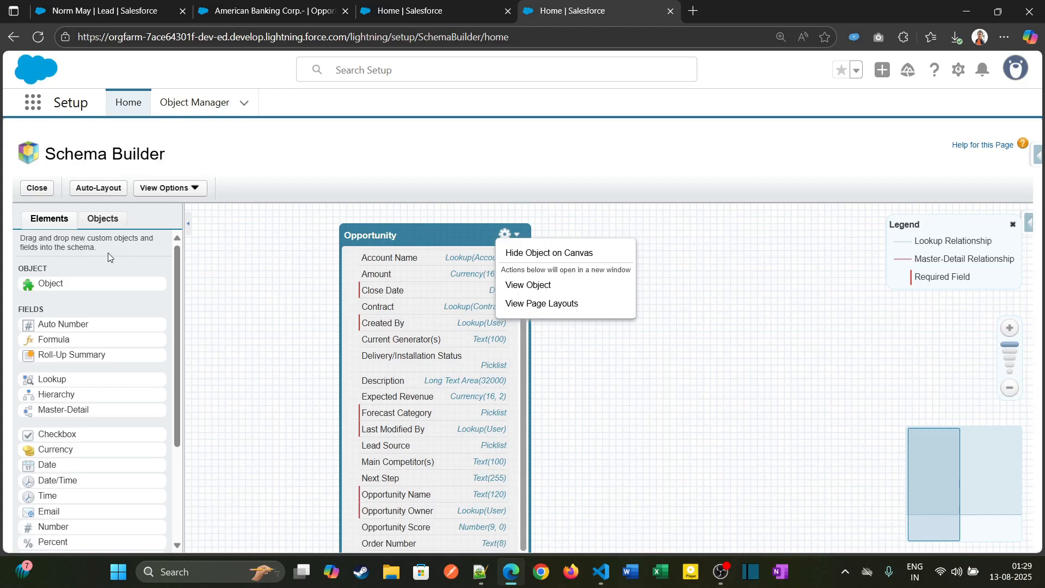
click(296, 304)
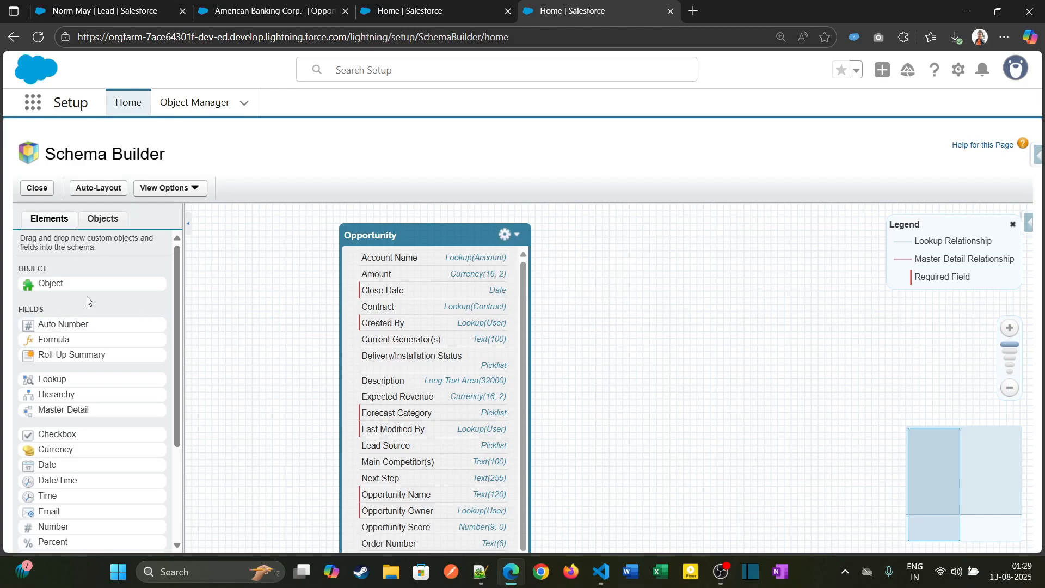
drag(46, 290, 240, 295)
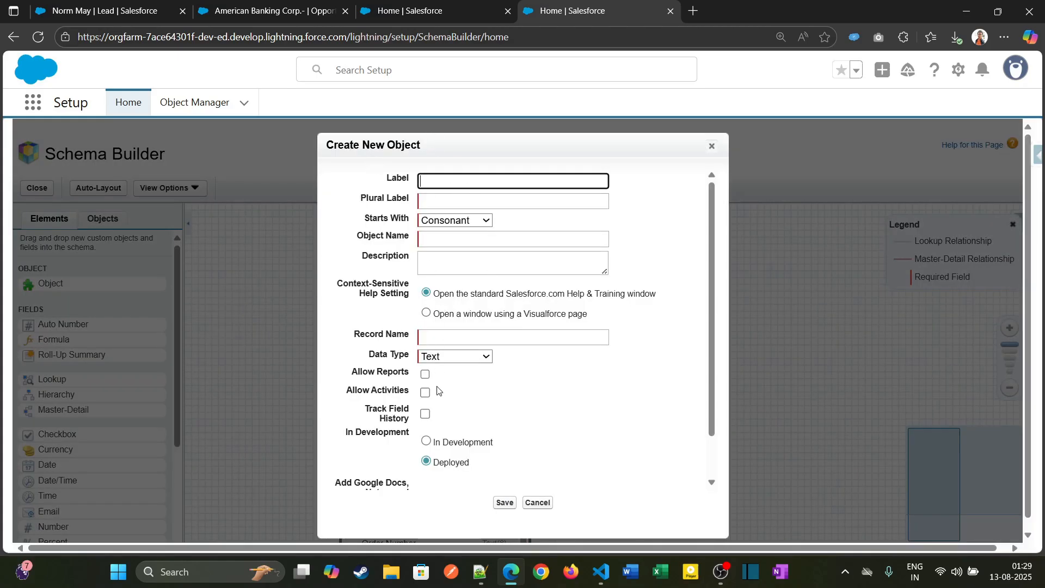
scroll(438, 362, down, 2)
scroll(441, 333, up, 2)
click(537, 502)
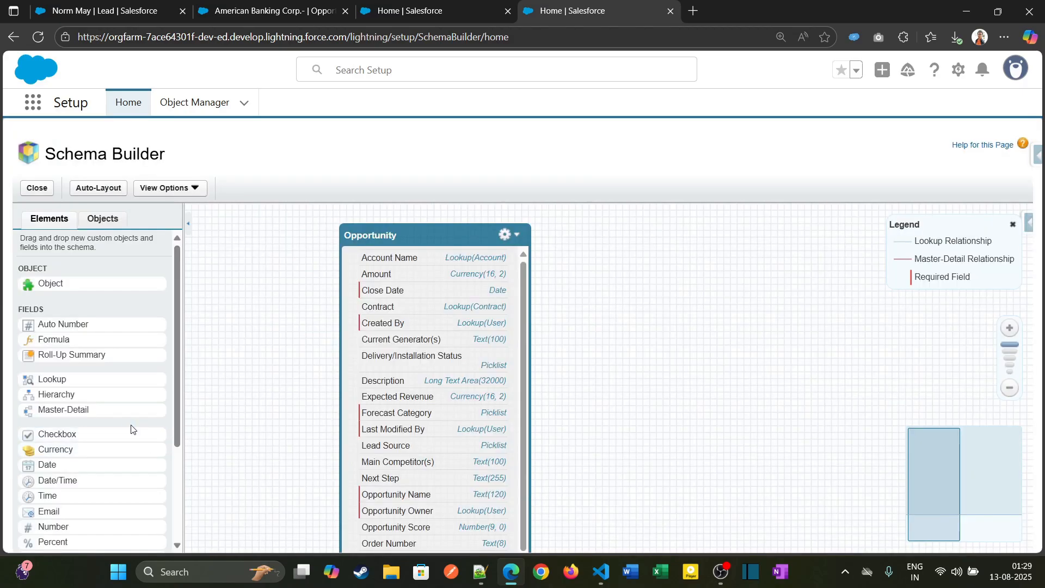
- Add a picklist field to the Opportunity object with the label Product Interest and field name Product_Interest
scroll(131, 428, down, 1)
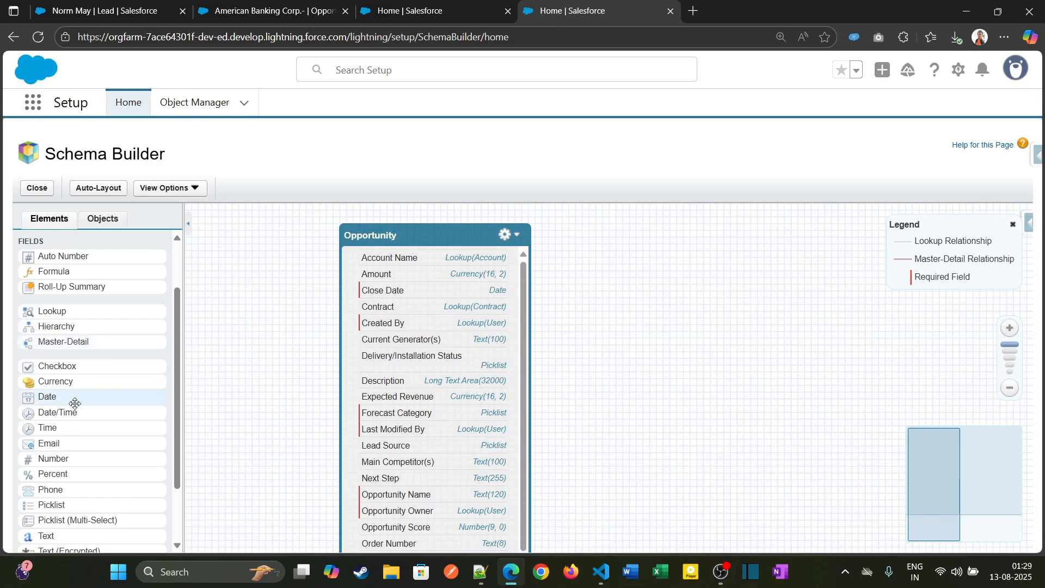
scroll(75, 402, down, 2)
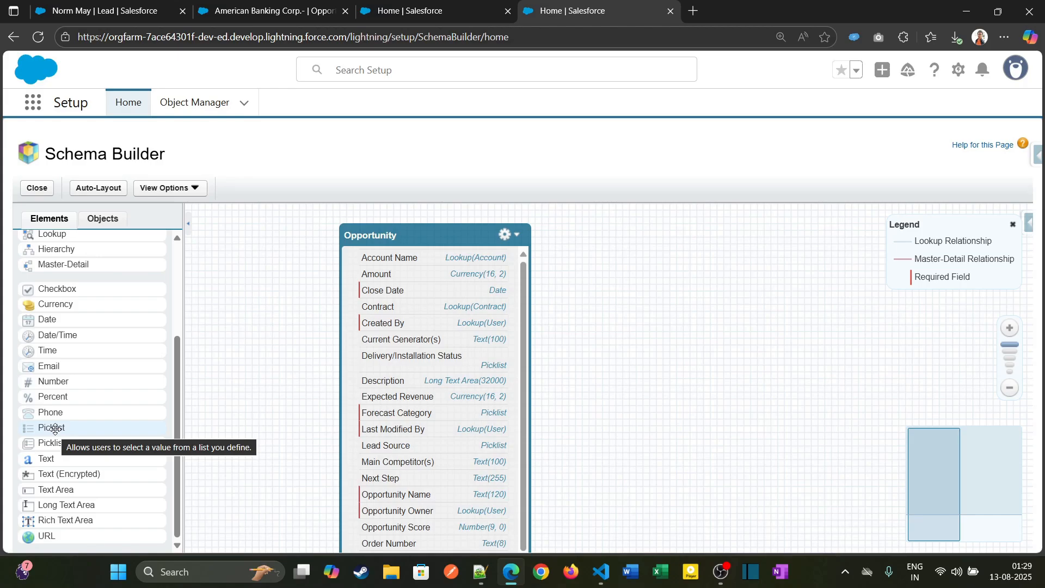
drag(54, 429, 389, 245)
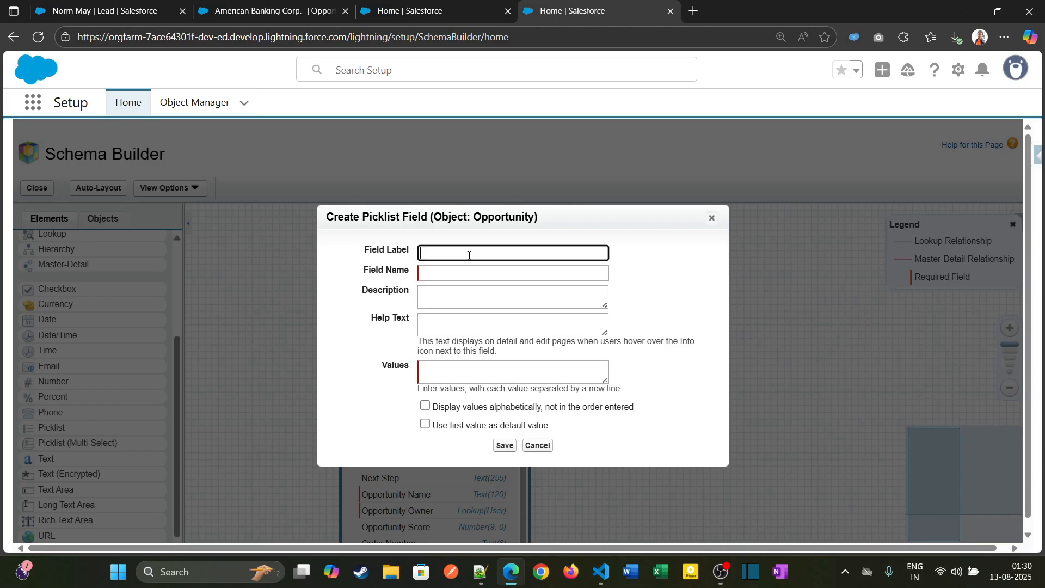
text(Product Interest)
key(Tab)
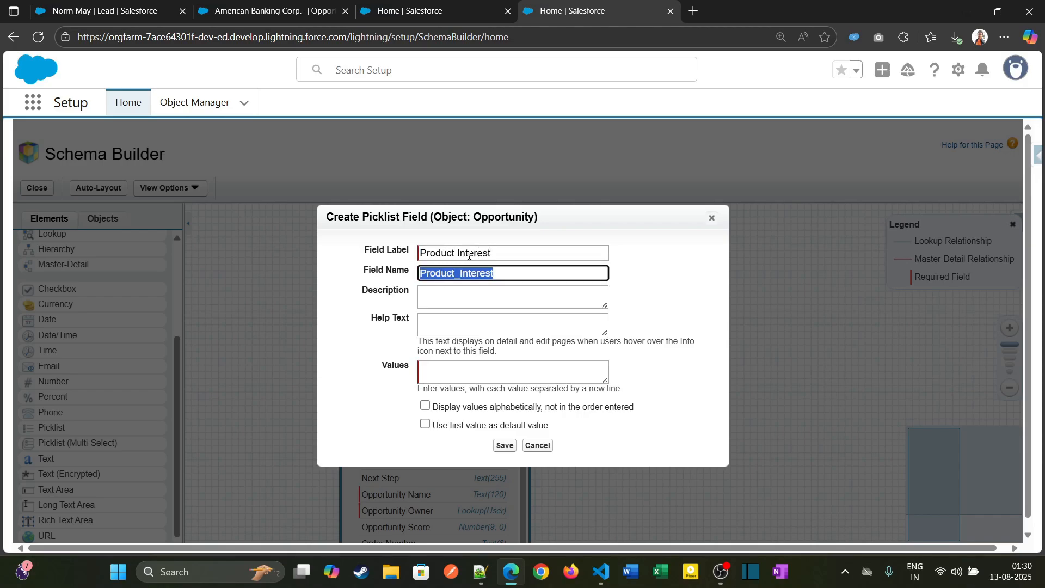
- Paste the eight health plan picklist values, from Individual Health Plan to Top-Up Health Plan, and enlarge the values box
click(465, 364)
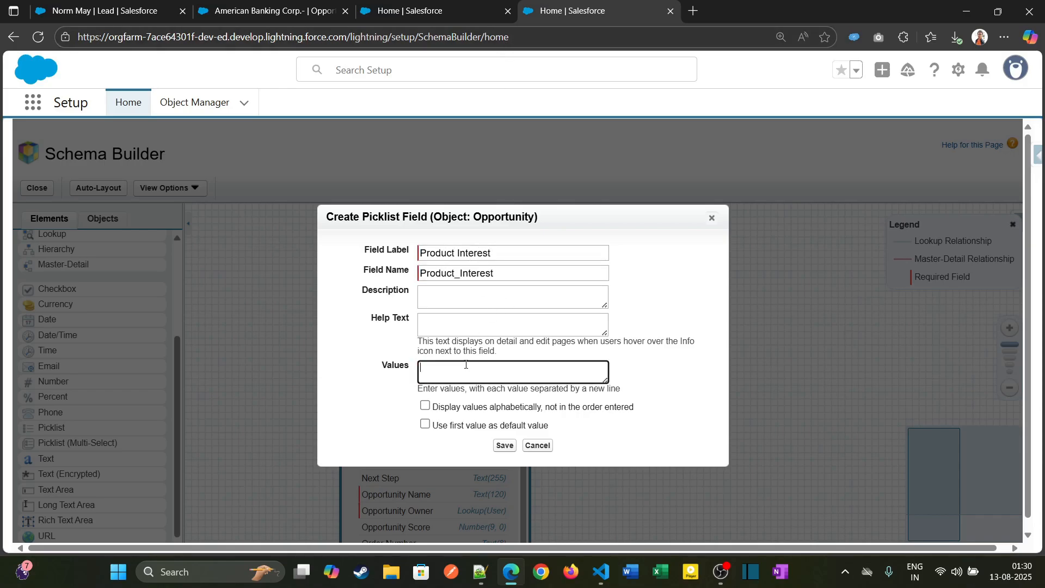
key(ctrl+v)
drag(609, 381, 628, 461)
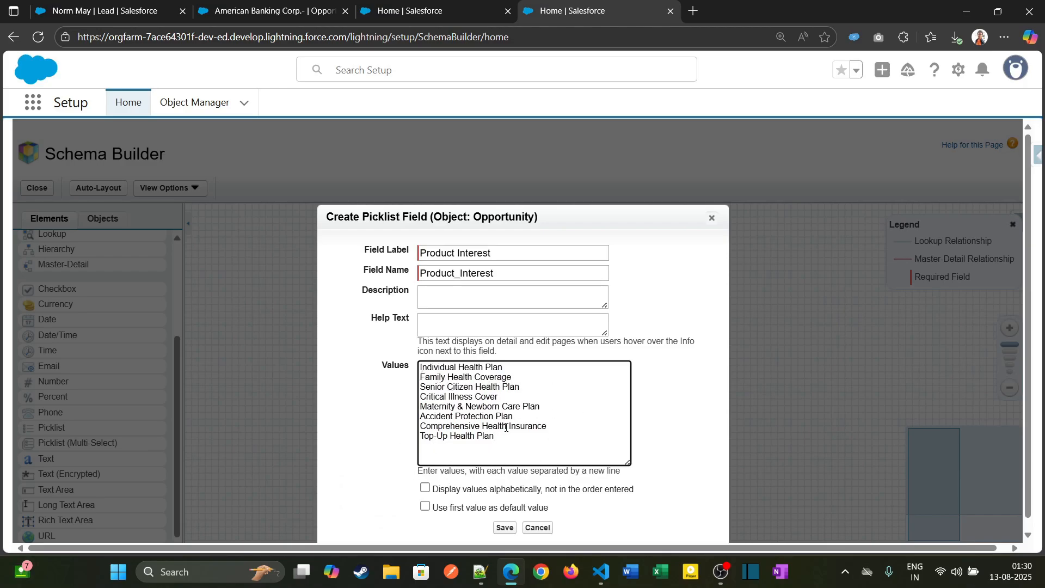
- Set the picklist to display values alphabetically and use the first value as default, and save the field
click(425, 487)
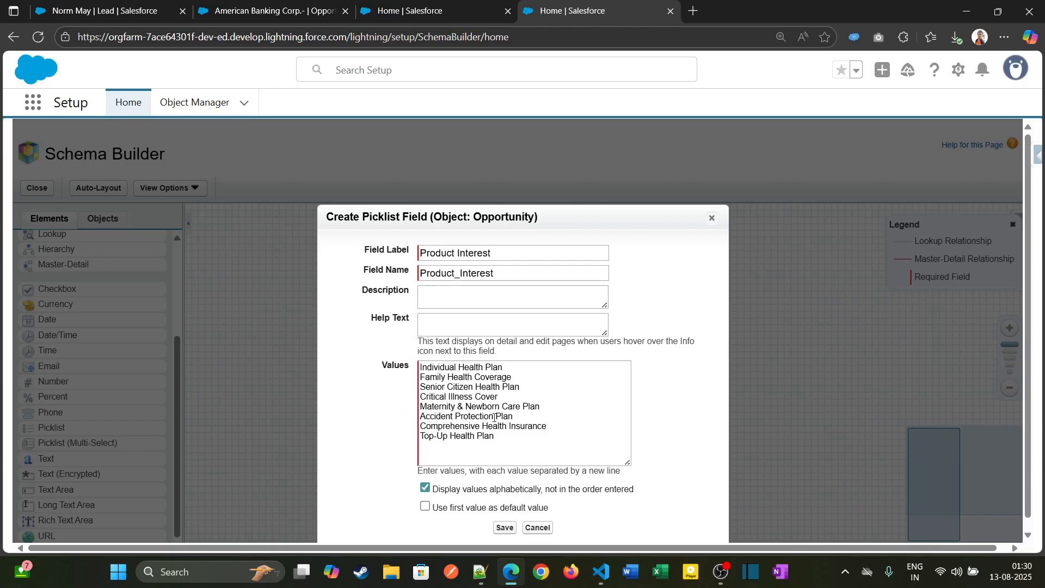
scroll(494, 430, down, 1)
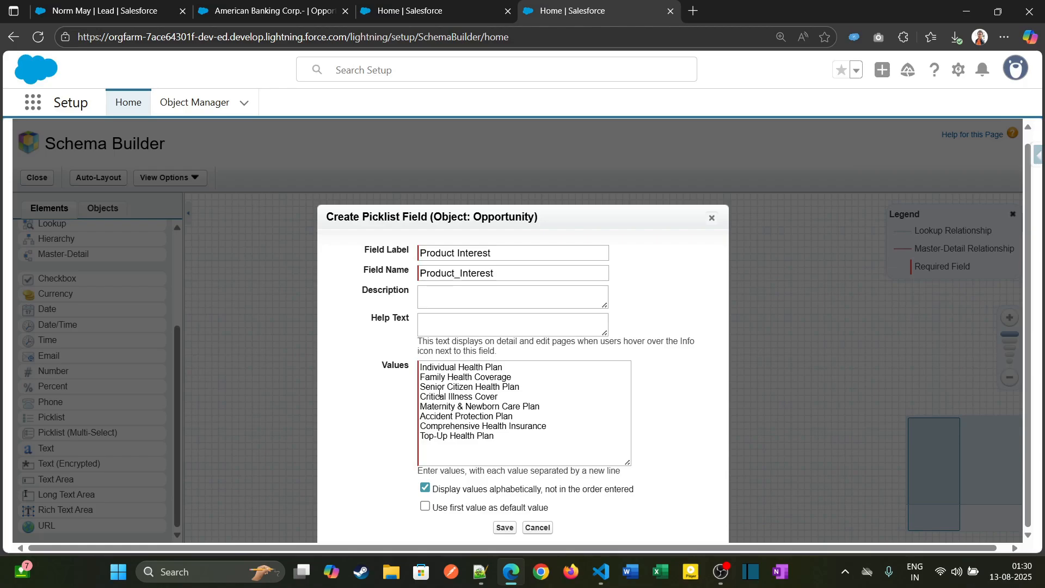
click(425, 506)
click(503, 528)
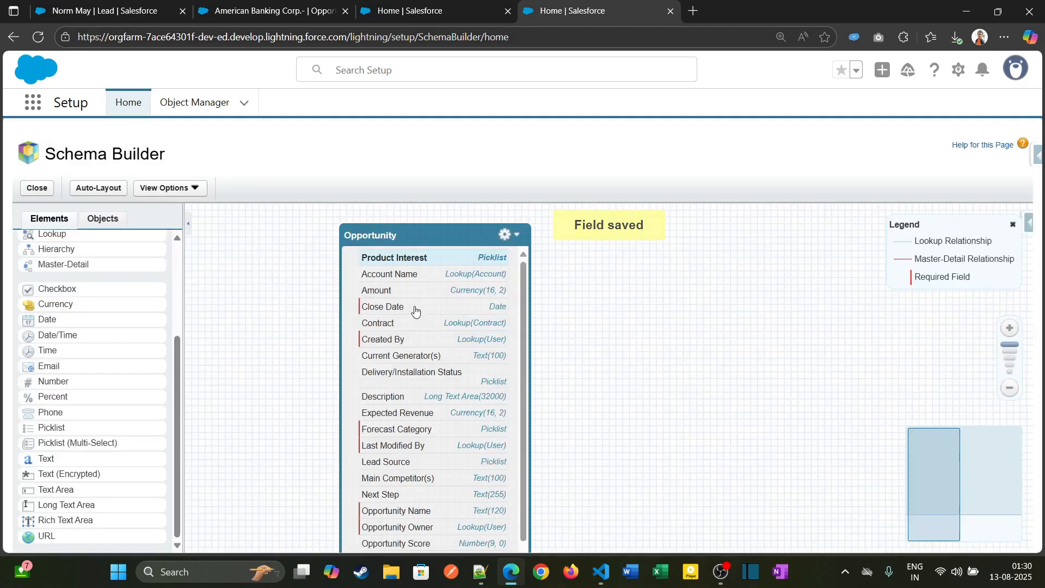
- Examine the Opportunity object's field list on the schema canvas, from Product Interest down to Type
scroll(574, 396, down, 4)
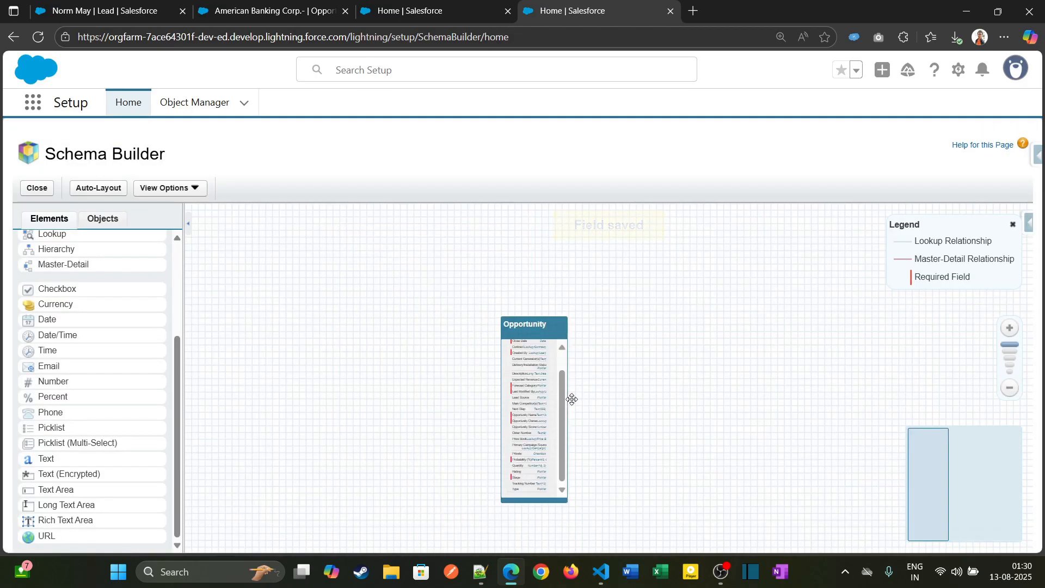
drag(563, 412, 563, 334)
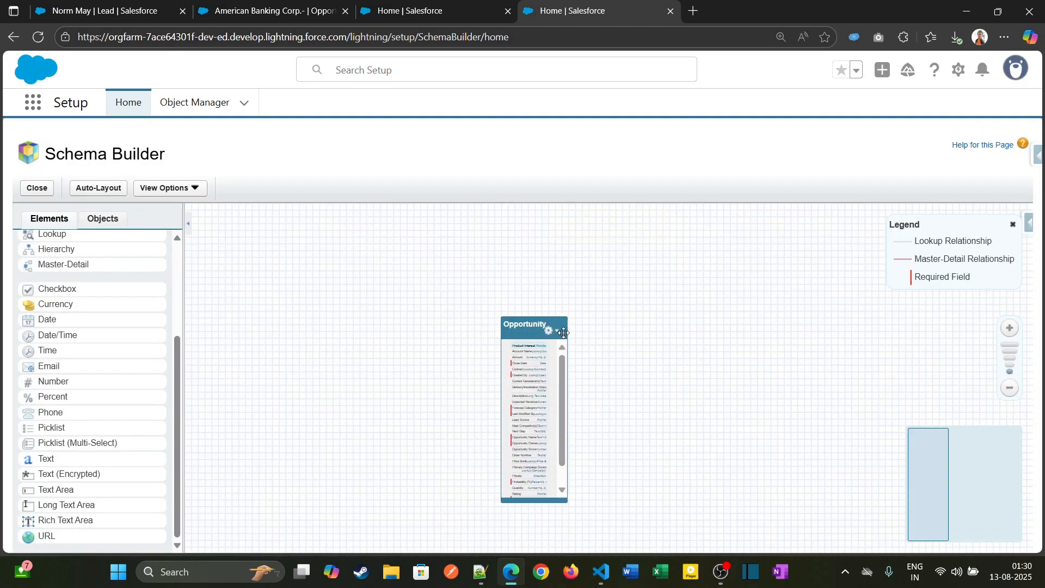
click(1010, 329)
click(1010, 328)
click(1009, 329)
drag(577, 406, 596, 264)
scroll(497, 383, down, 3)
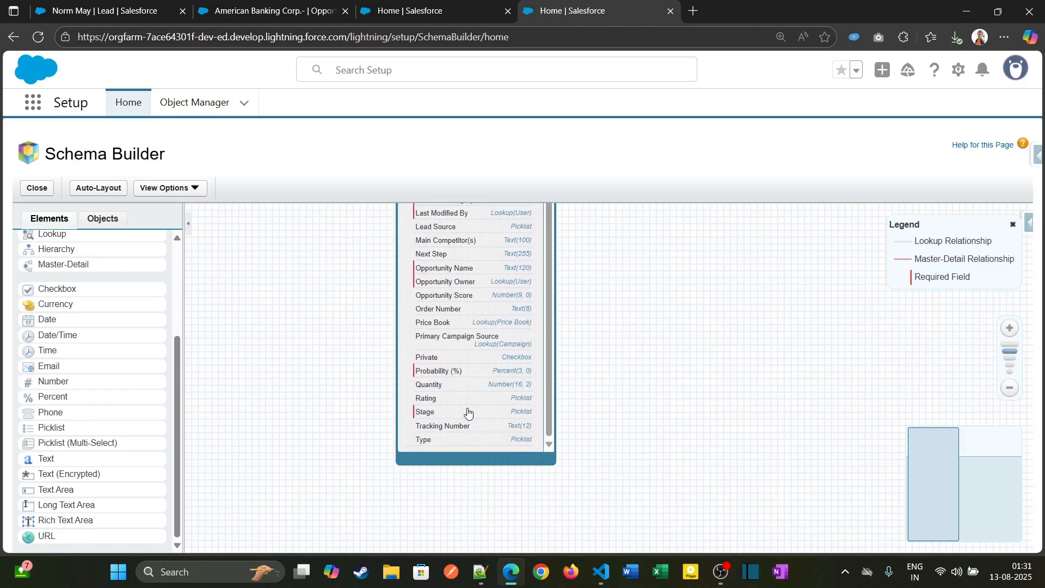
scroll(466, 405, up, 3)
scroll(625, 468, up, 3)
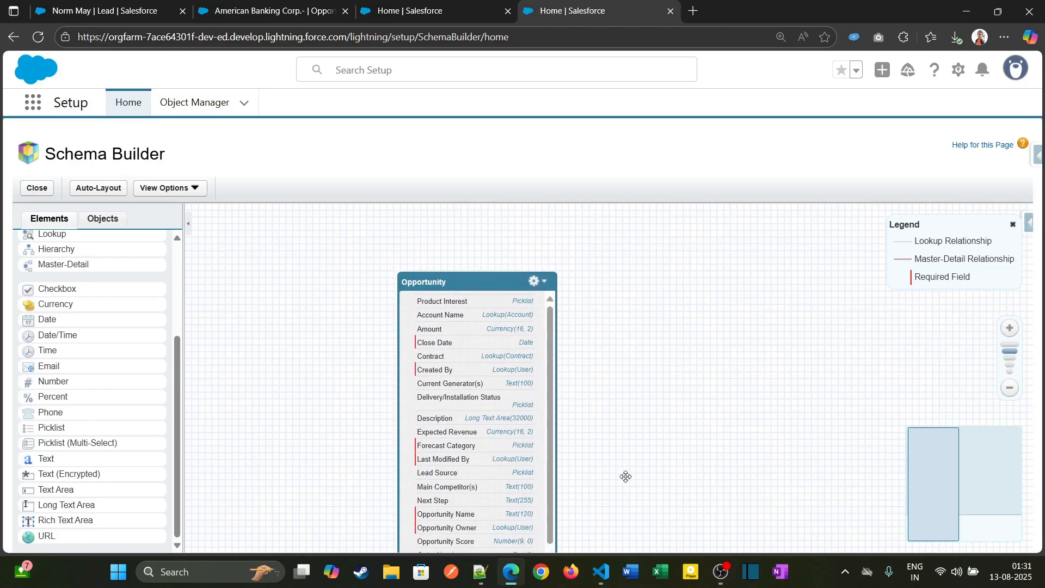
- Open the Opportunity object's setup page from its action options on the schema canvas
click(543, 279)
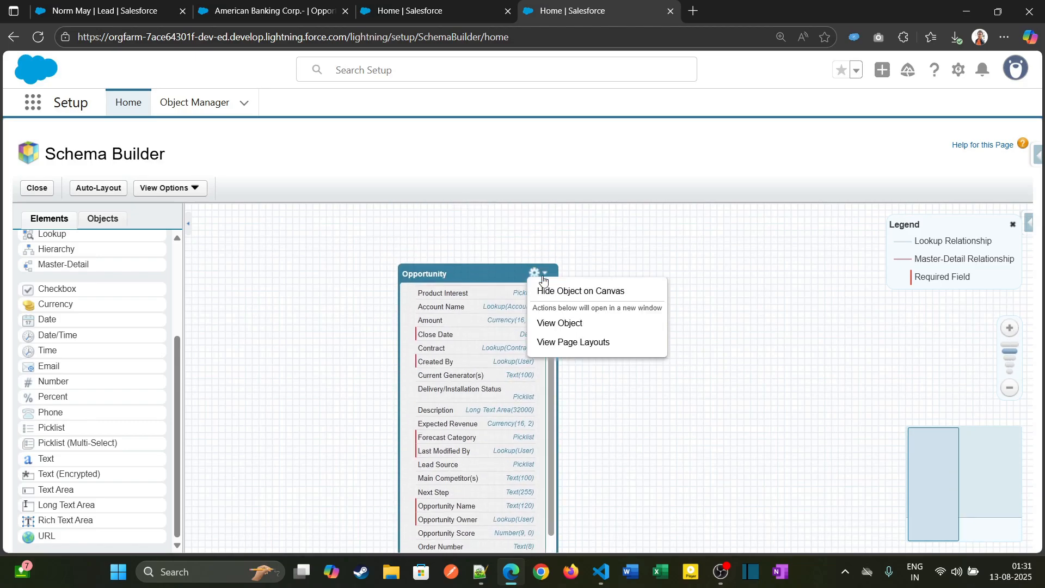
right_click(559, 324)
click(547, 275)
click(547, 275)
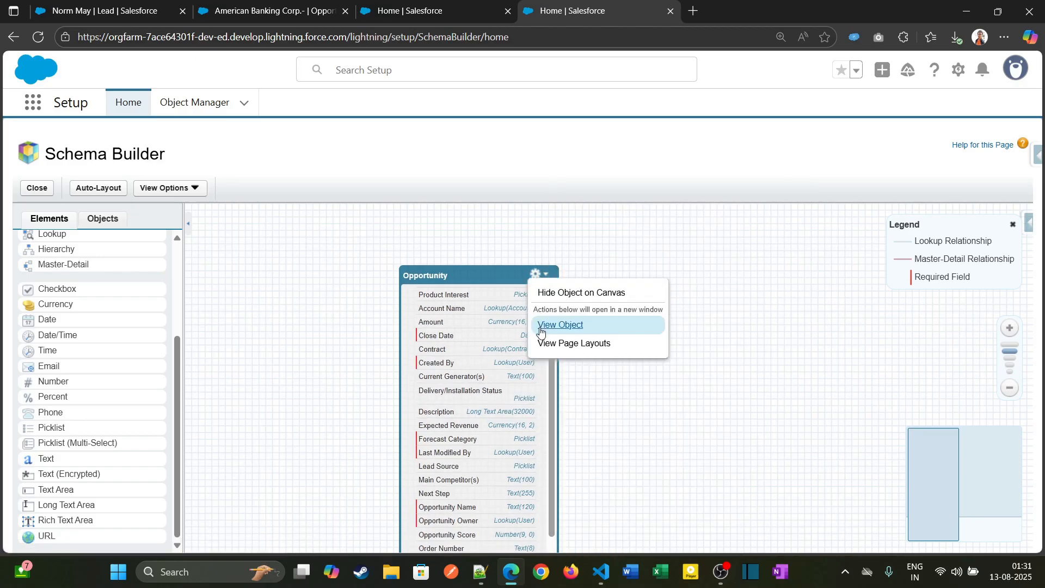
click(542, 327)
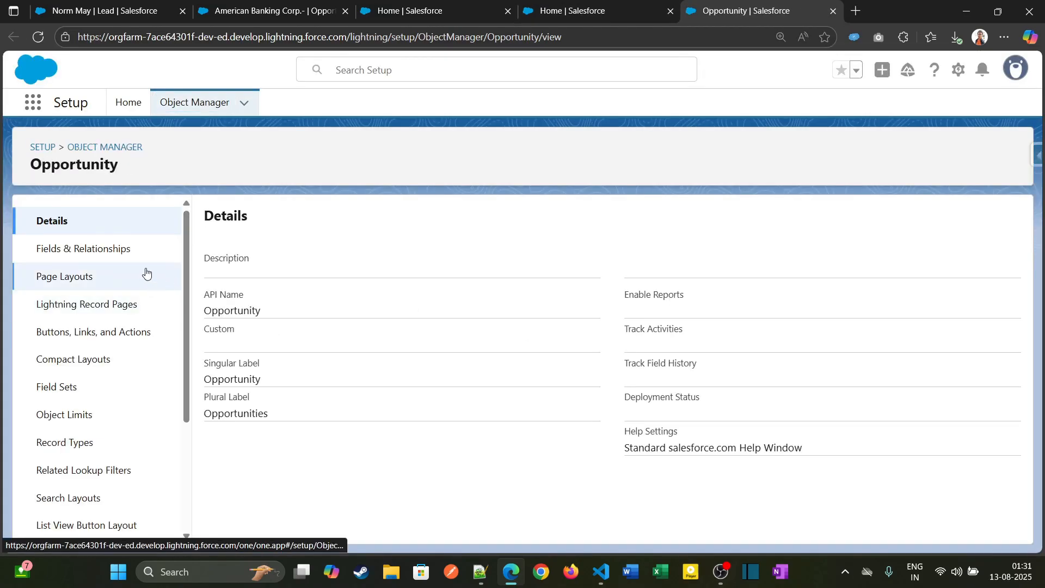
- Search the Opportunity object's fields and relationships for "pro" and highlight the __c suffix of the Product Interest field name
click(145, 250)
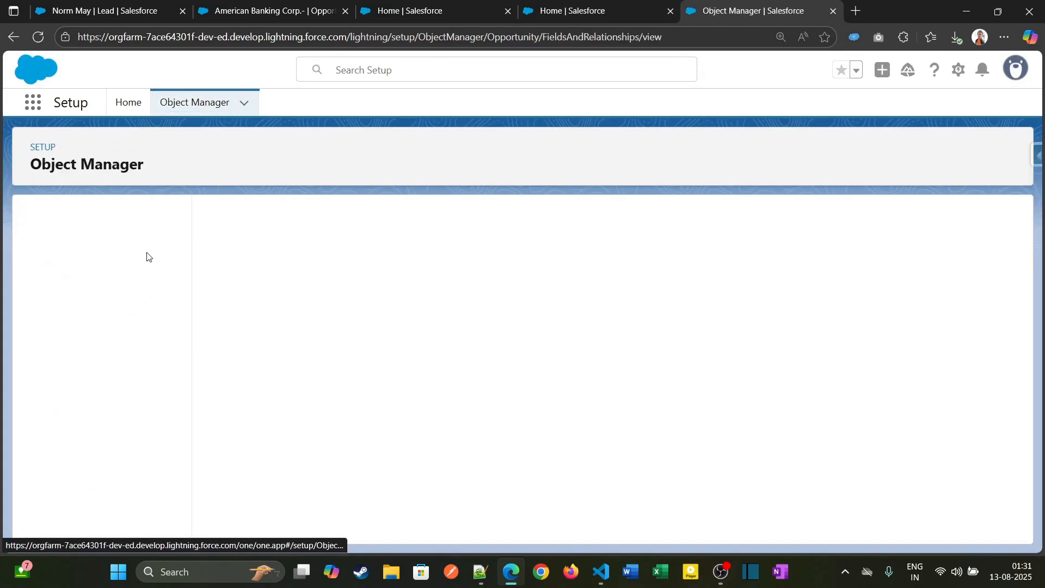
click(592, 220)
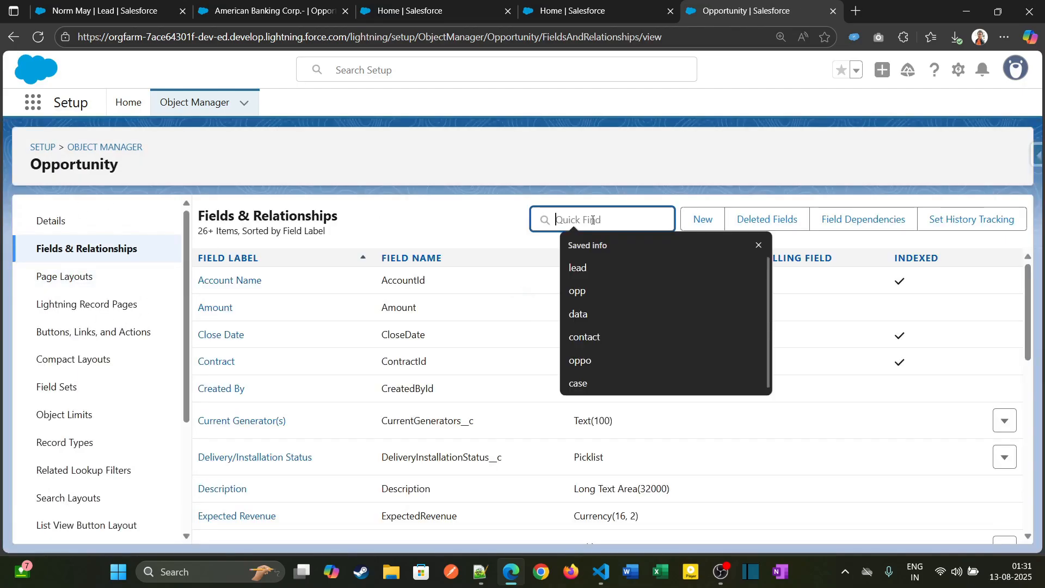
text(pro)
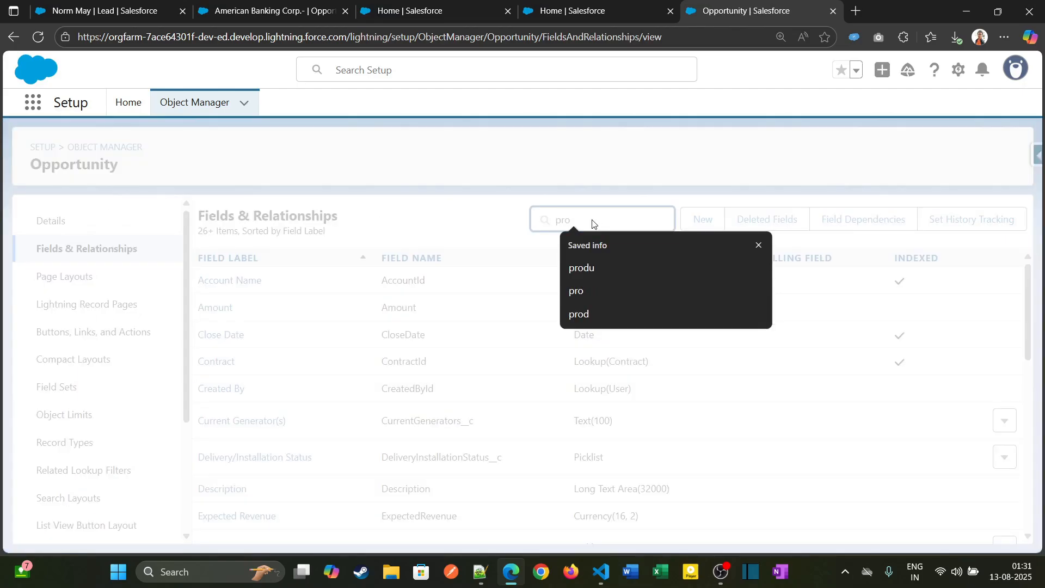
drag(445, 312, 460, 322)
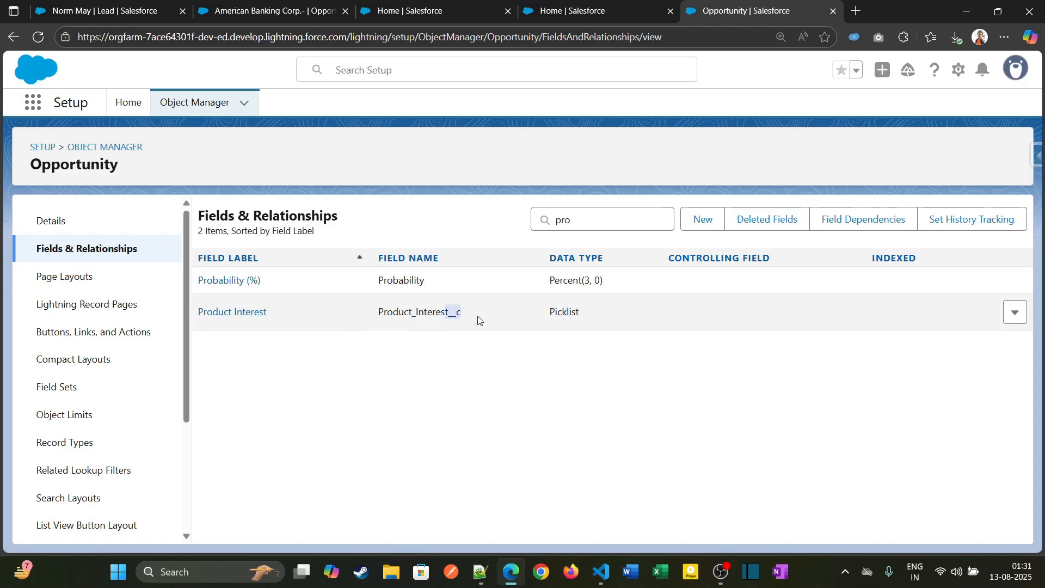
- Open the Product Interest field's definition and review its picklist values, default value and general options
click(252, 311)
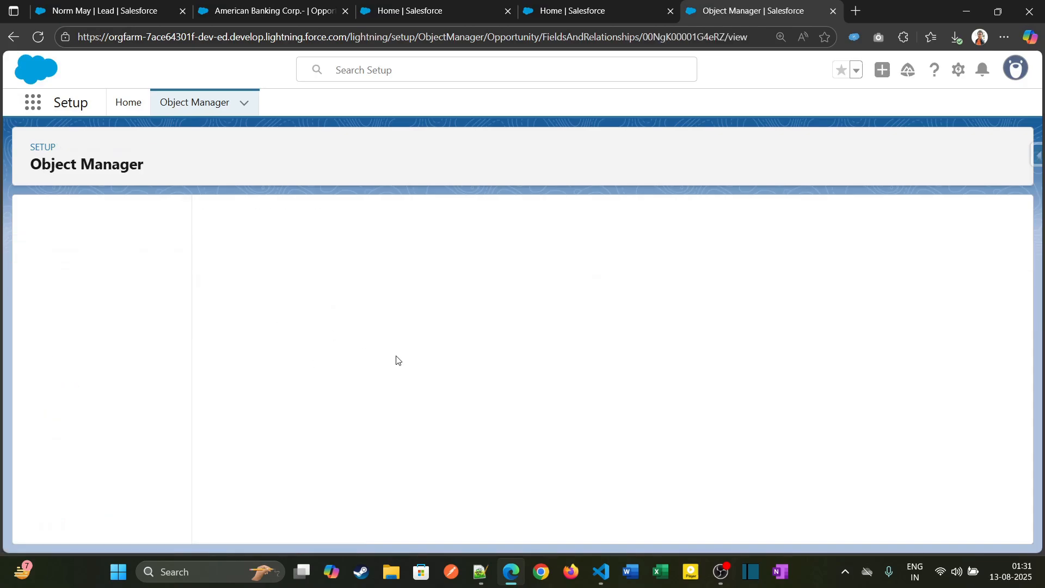
scroll(394, 348, down, 15)
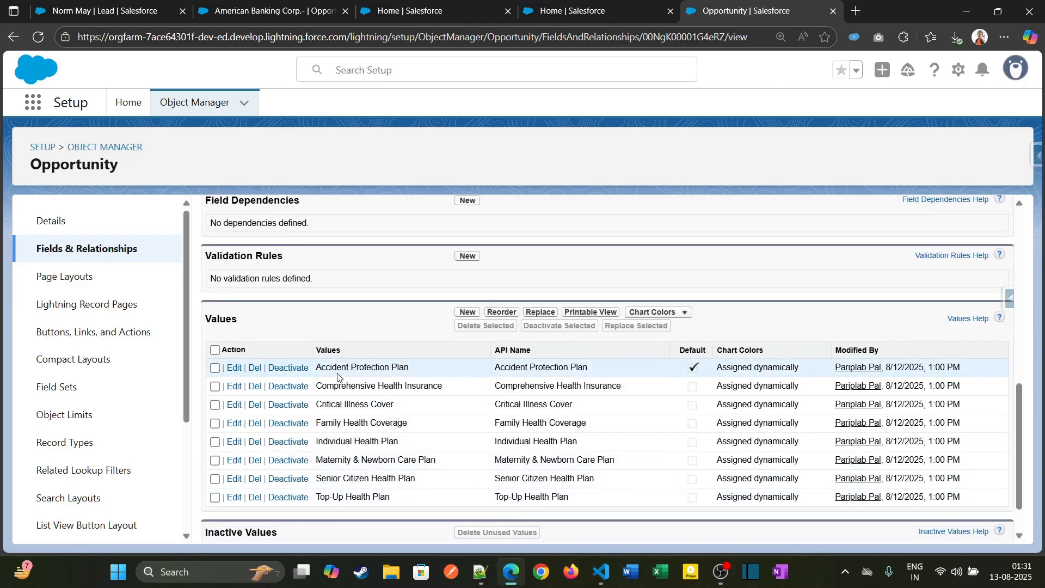
drag(317, 366, 408, 370)
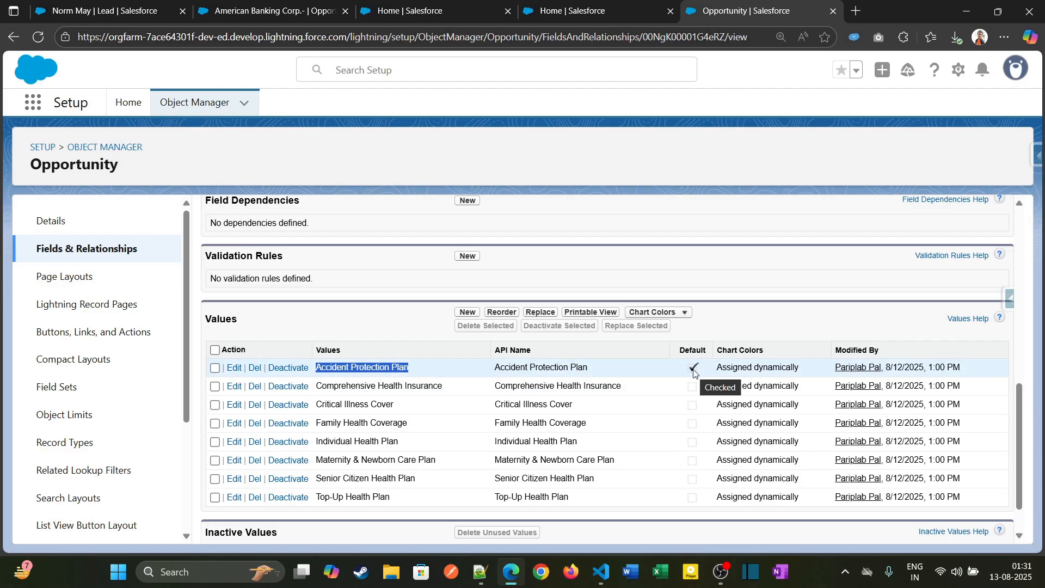
scroll(694, 379, down, 1)
scroll(694, 379, up, 8)
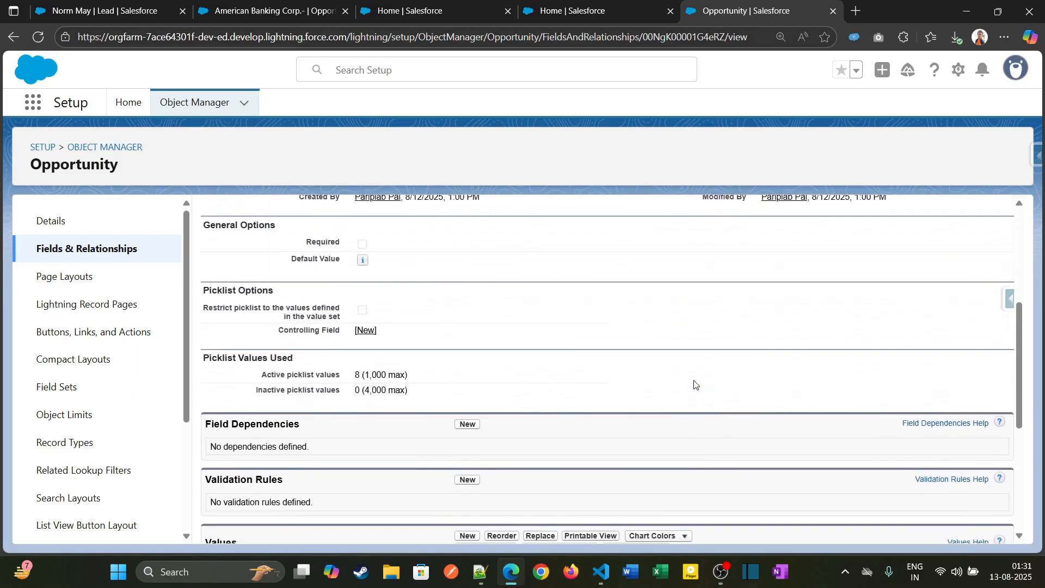
scroll(693, 384, down, 5)
scroll(415, 368, up, 5)
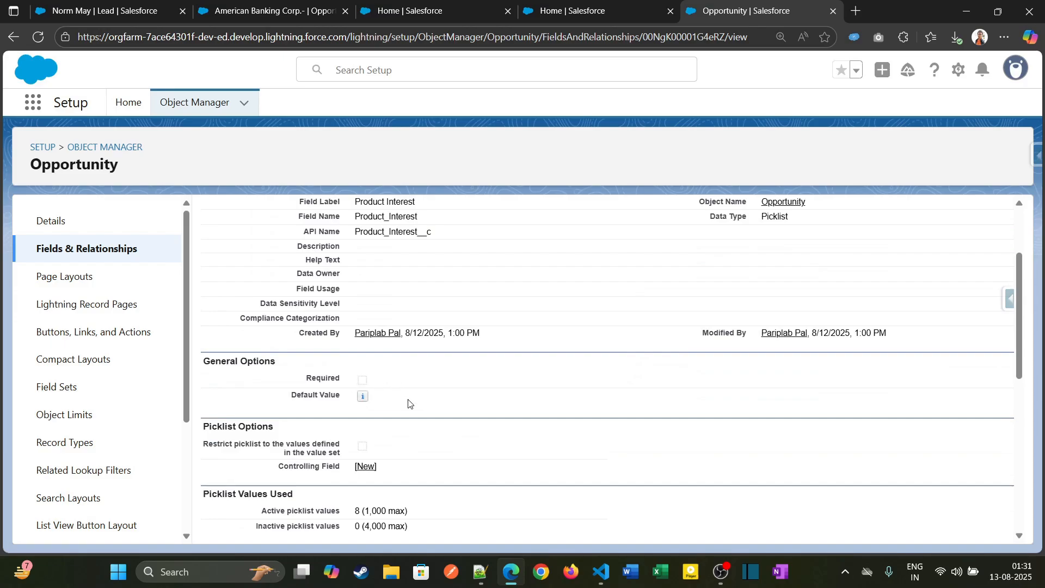
scroll(515, 403, up, 2)
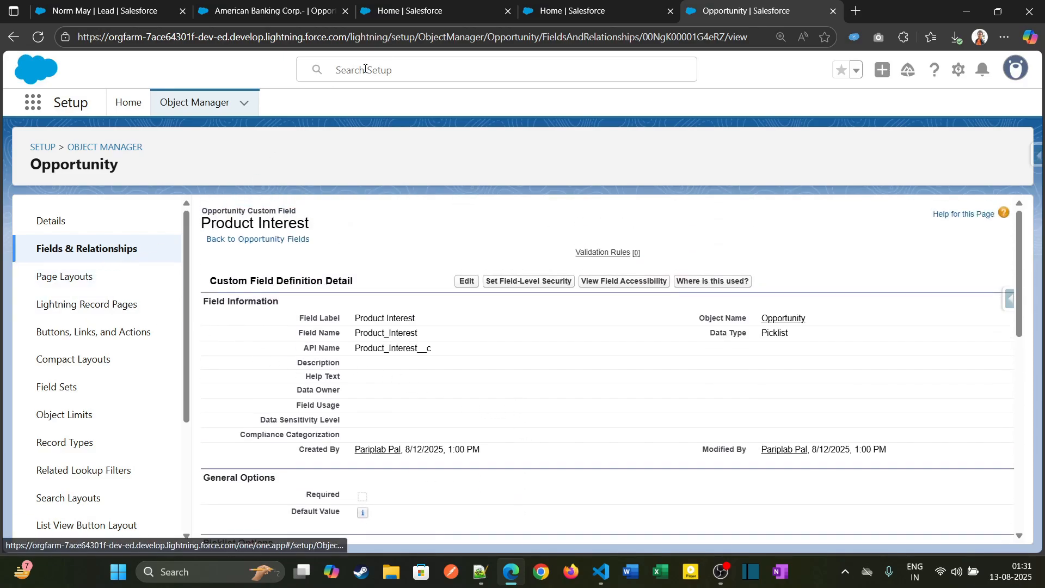
mouse_move(430, 20)
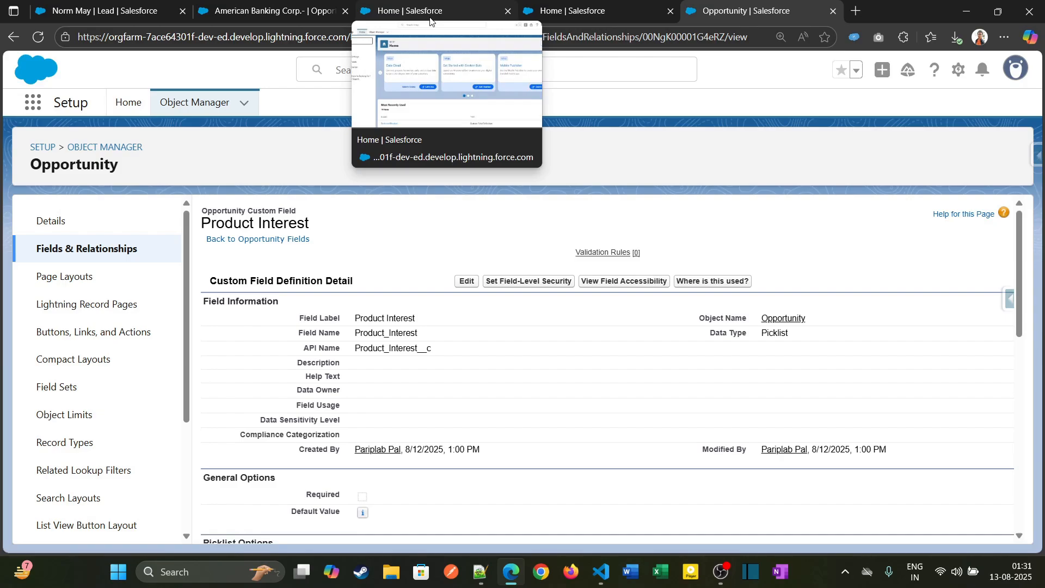